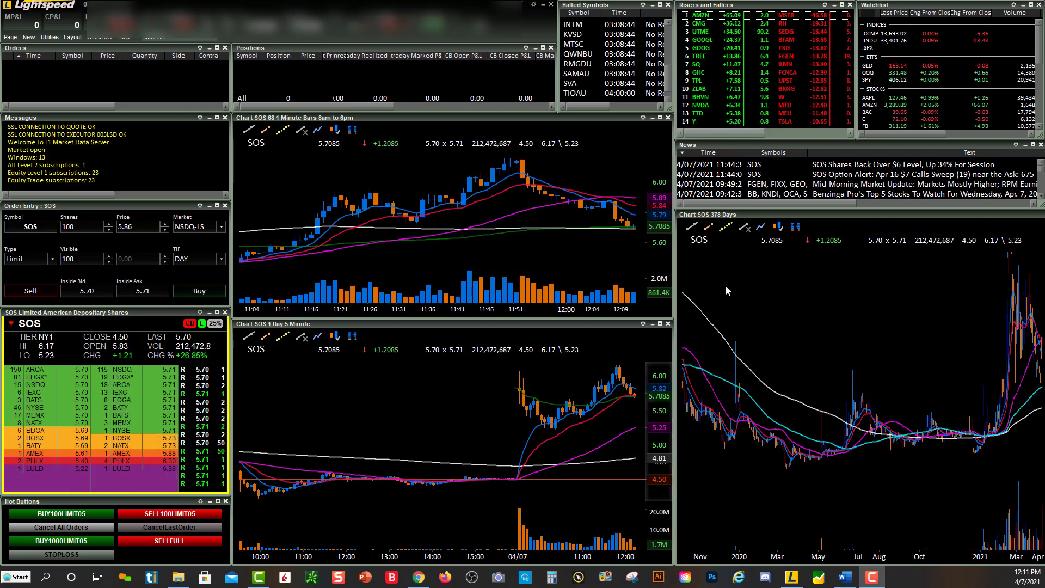
Zoom the SOS daily chart in from 378 days to the latest 86 days
mouse_move(770, 388)
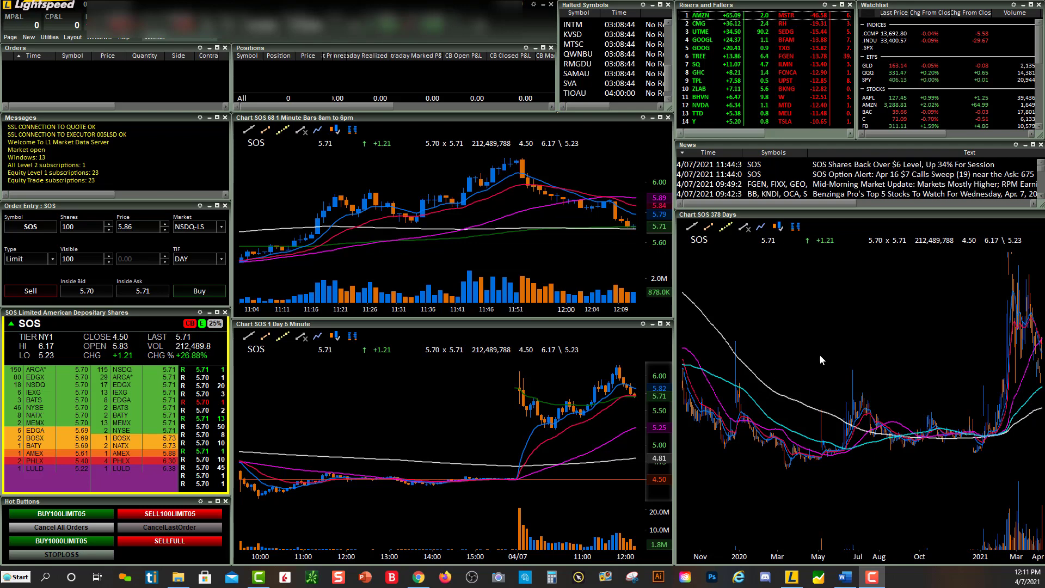
scroll(880, 354, up, 4)
scroll(863, 353, up, 10)
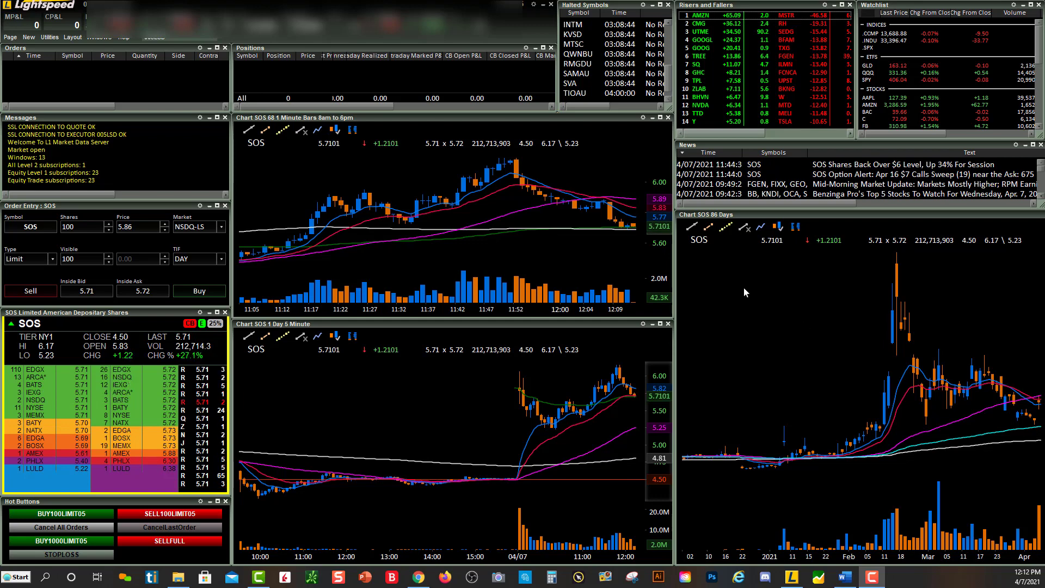
Remove every drawn line from the daily chart with Lines > Delete All
right_click(785, 324)
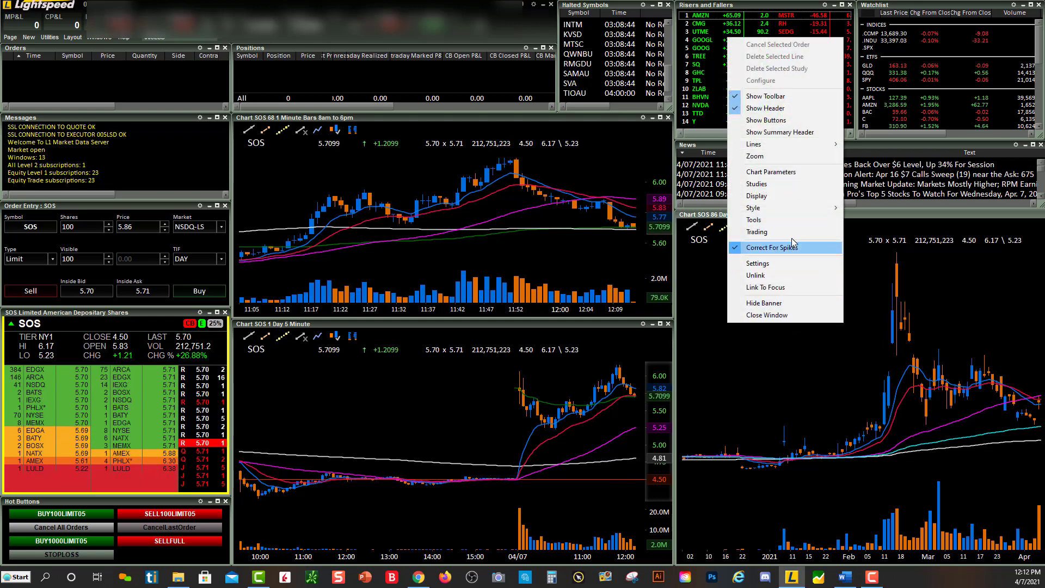
mouse_move(785, 145)
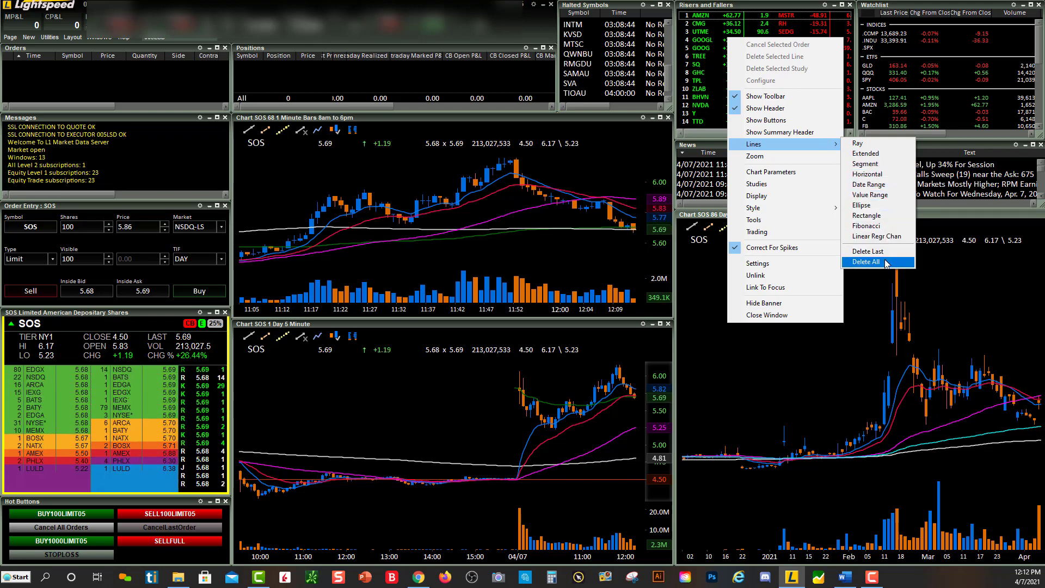
click(967, 278)
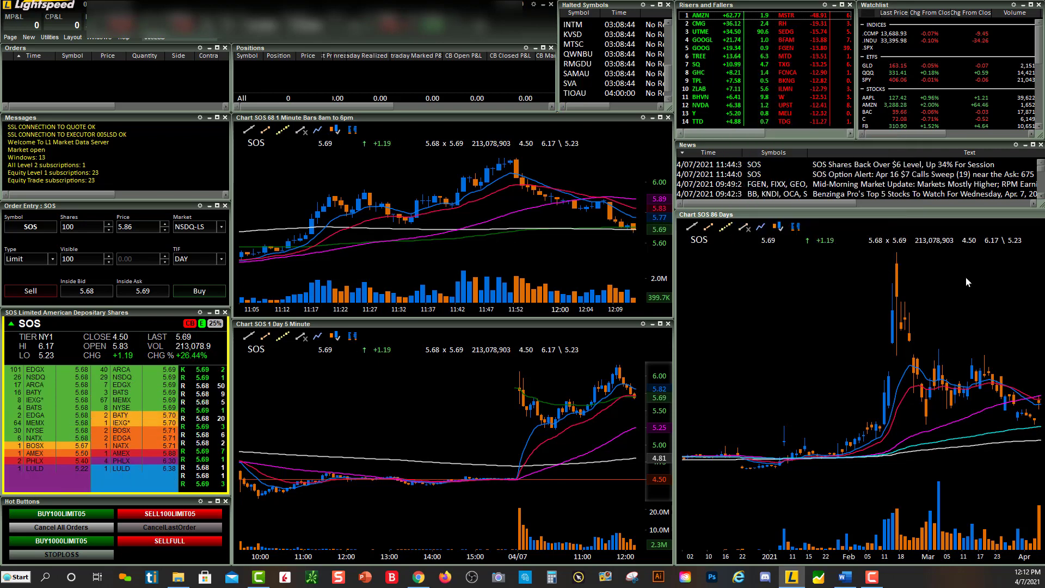
With the Solid ray tool, draw a rising trendline and a horizontal line at 5.92 on the 1-minute chart
right_click(769, 285)
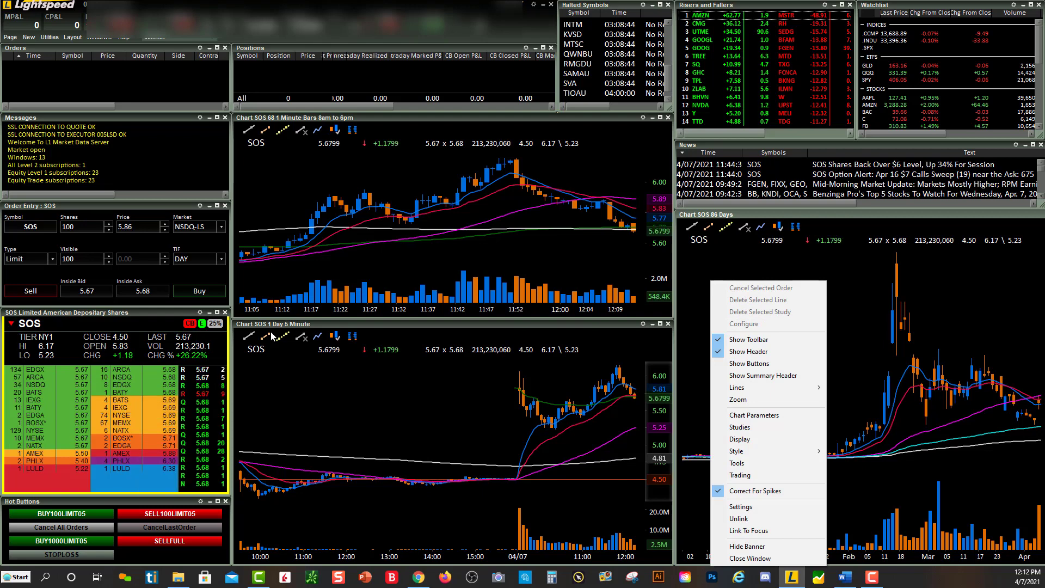
click(841, 283)
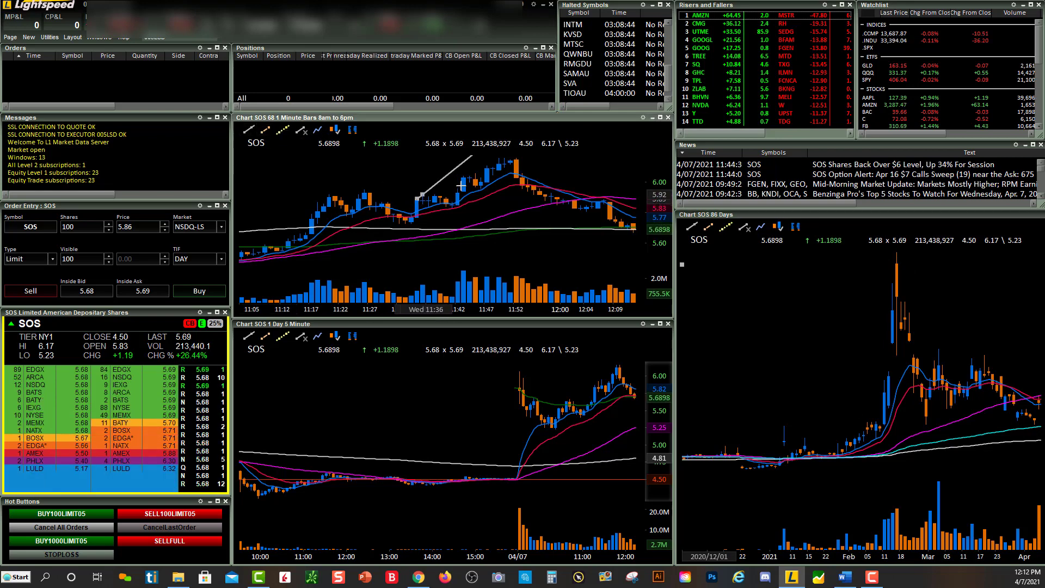
drag(420, 201, 518, 157)
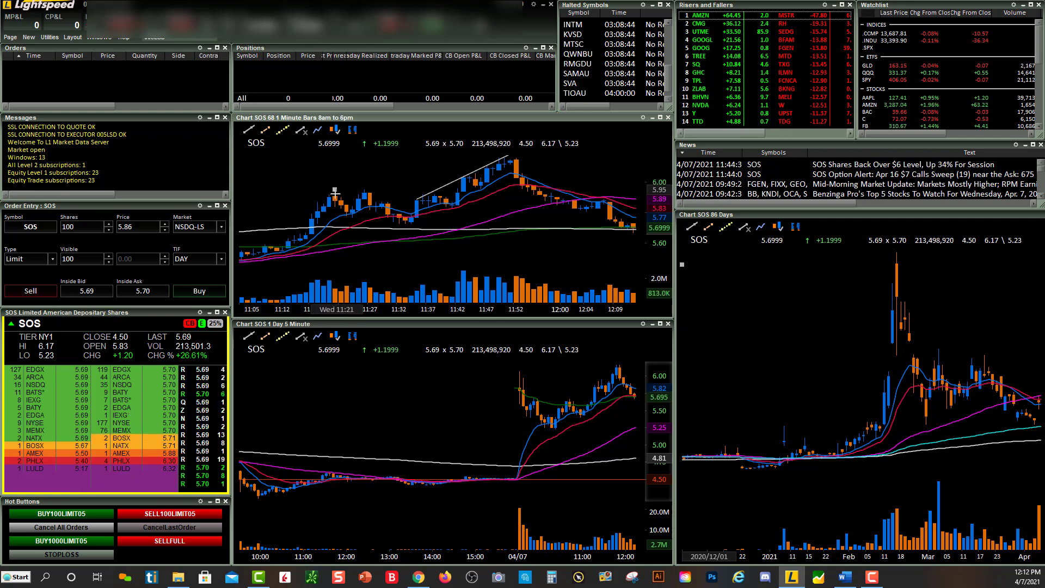
drag(329, 194, 539, 193)
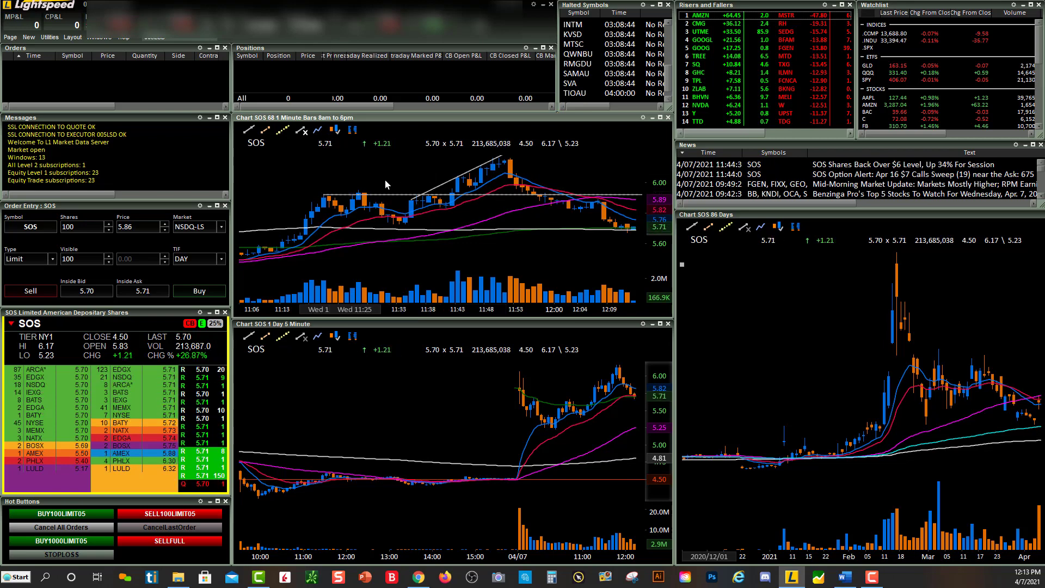
Delete the rising trendline, then remove the 5.92 horizontal line with Lines > Delete Last
click(437, 187)
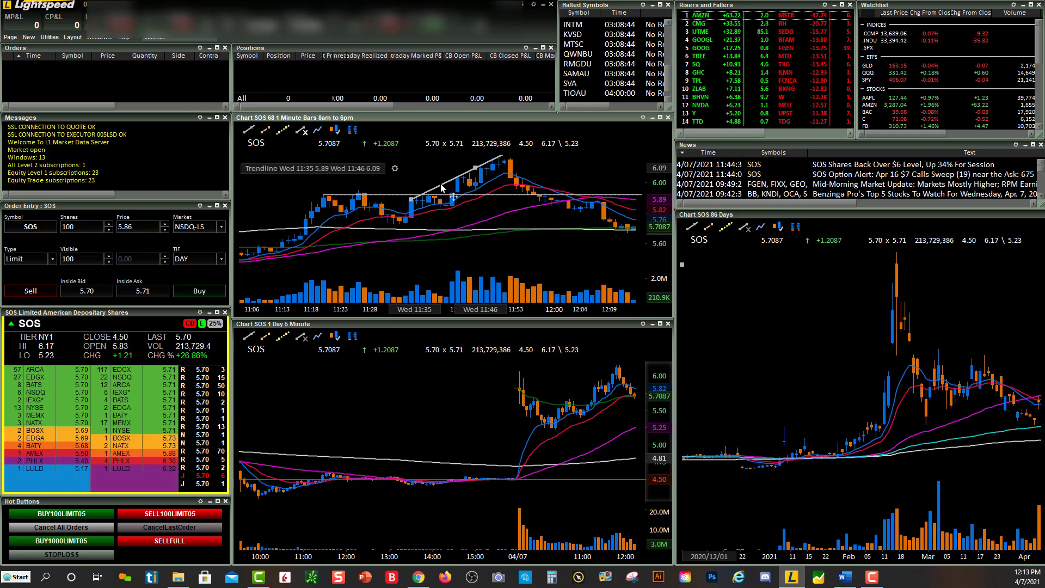
click(306, 129)
click(402, 195)
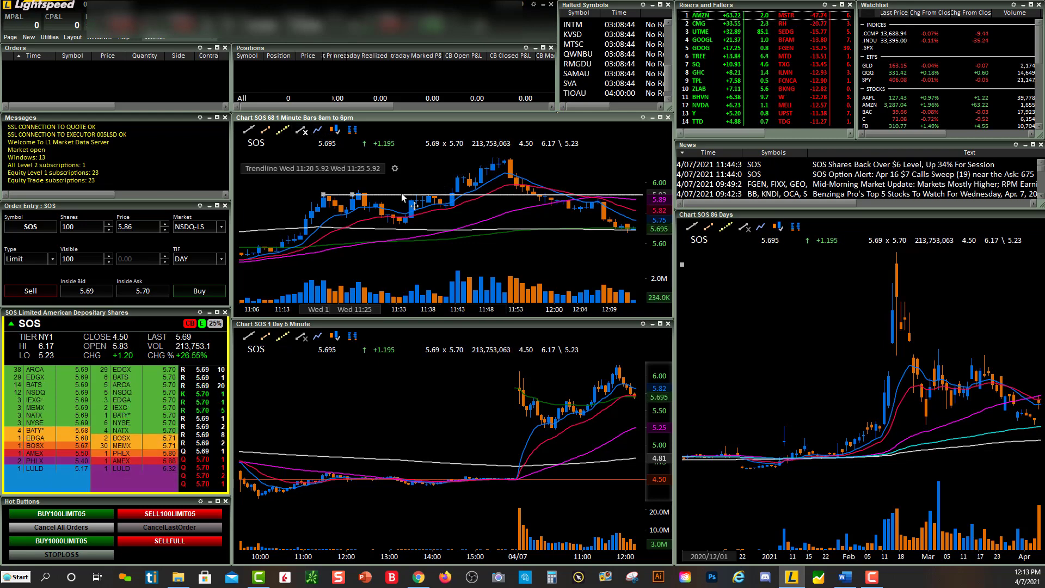
right_click(344, 195)
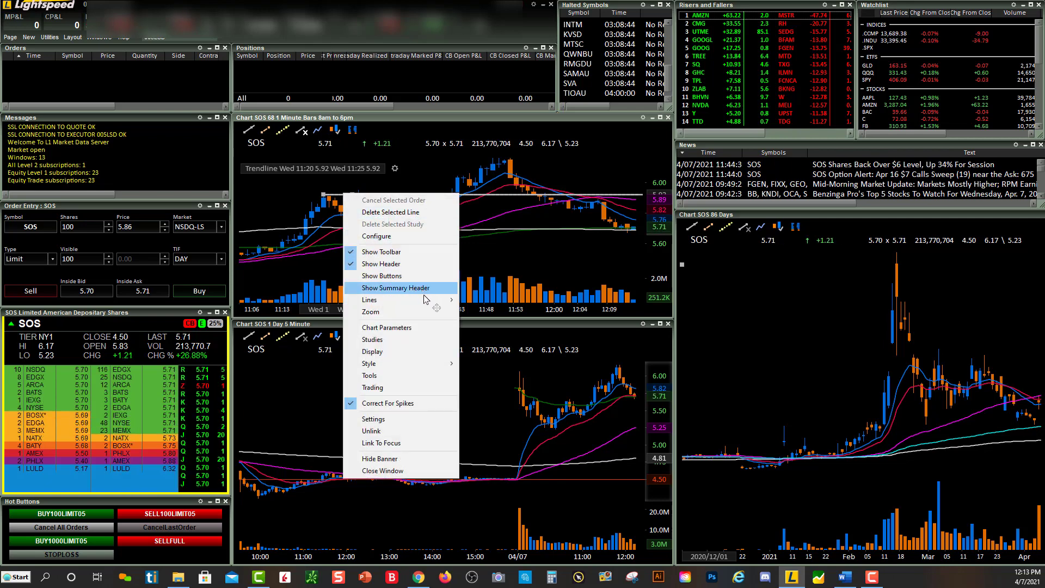
mouse_move(424, 300)
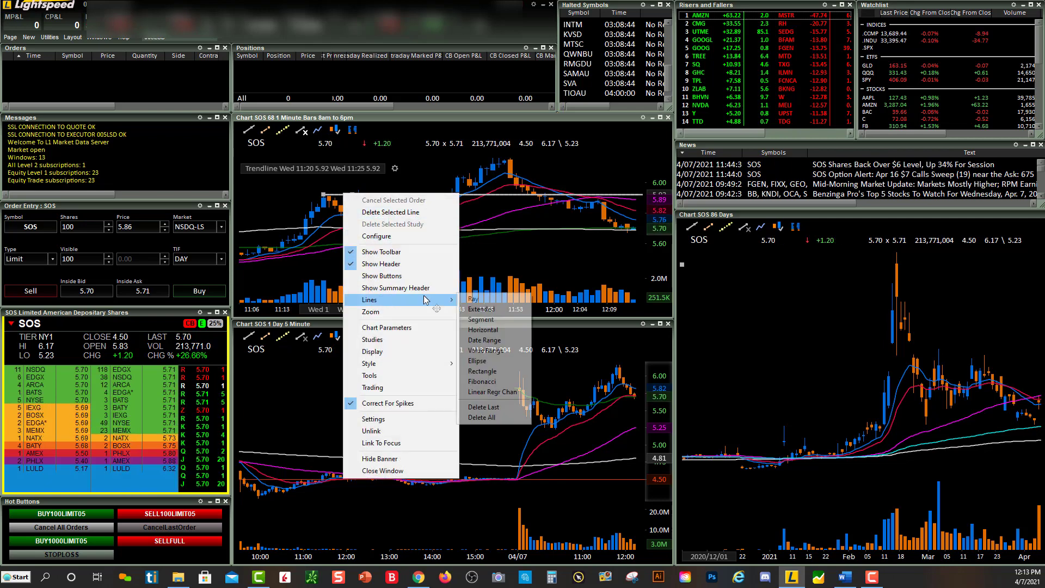
click(496, 419)
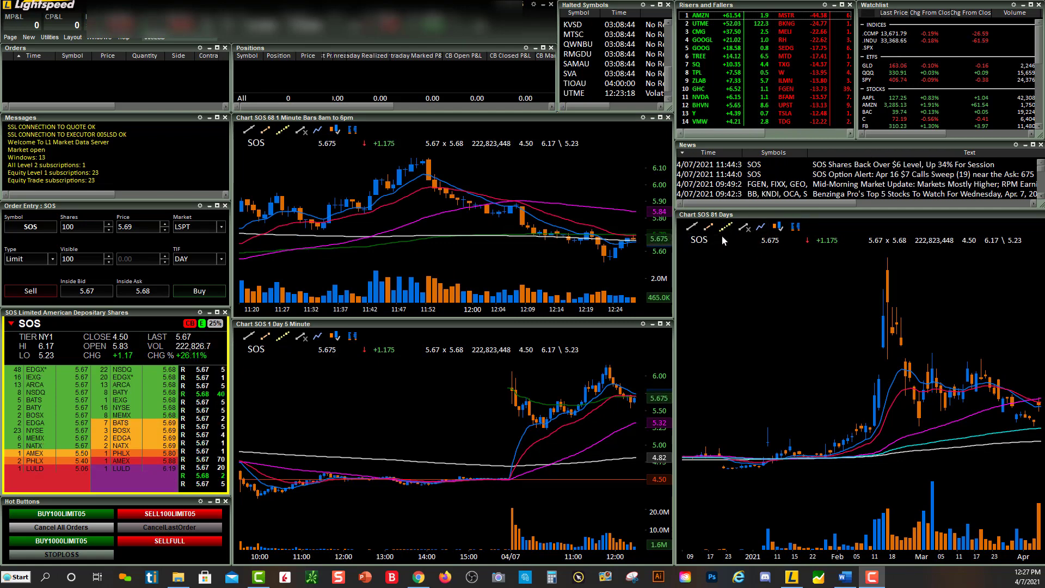
In the chart's Tools settings, change the toolbar tool type from Segment to Ray
right_click(765, 304)
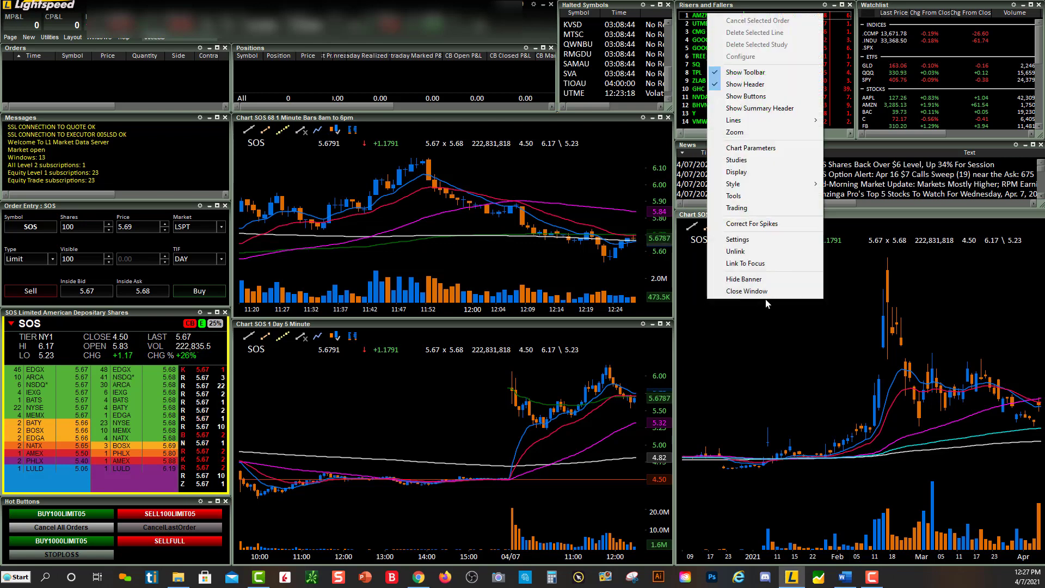
click(735, 196)
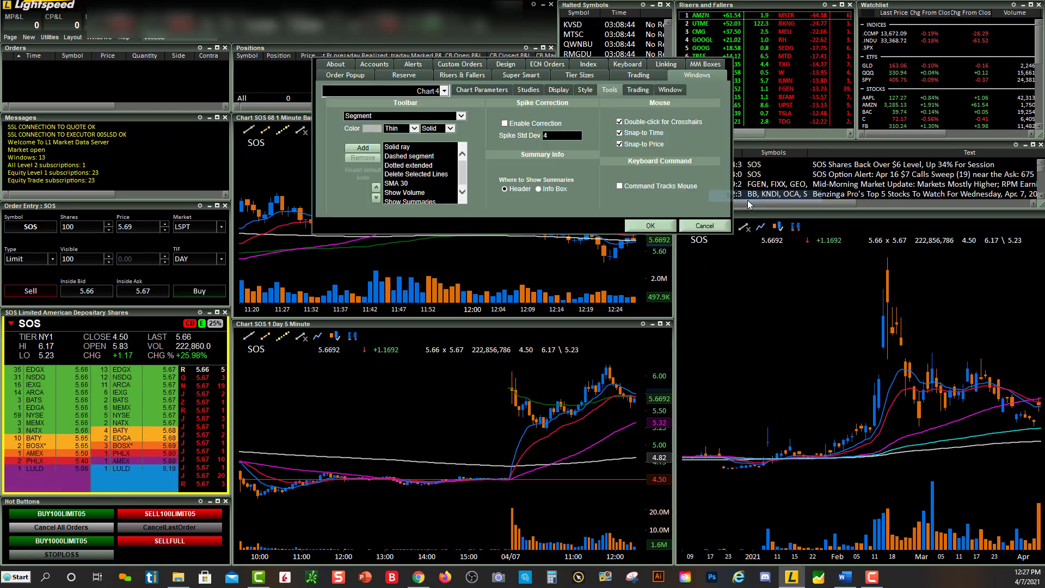
click(455, 174)
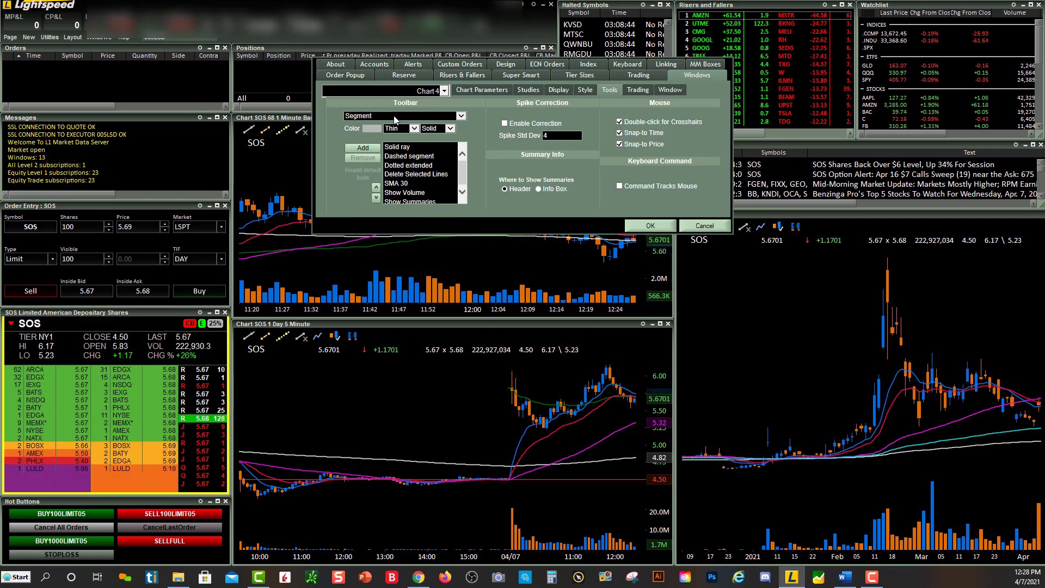
click(395, 117)
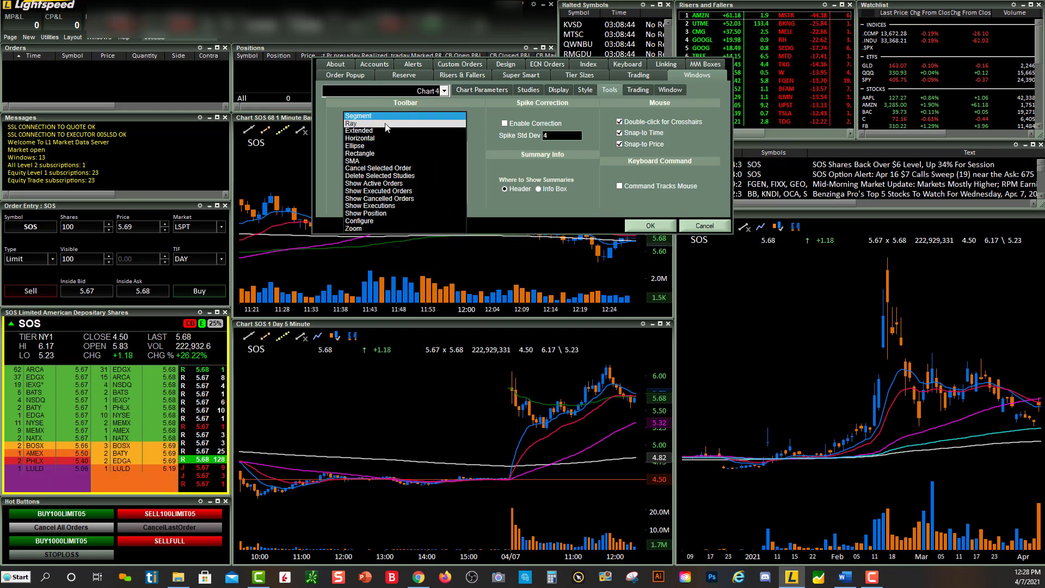
key(Escape)
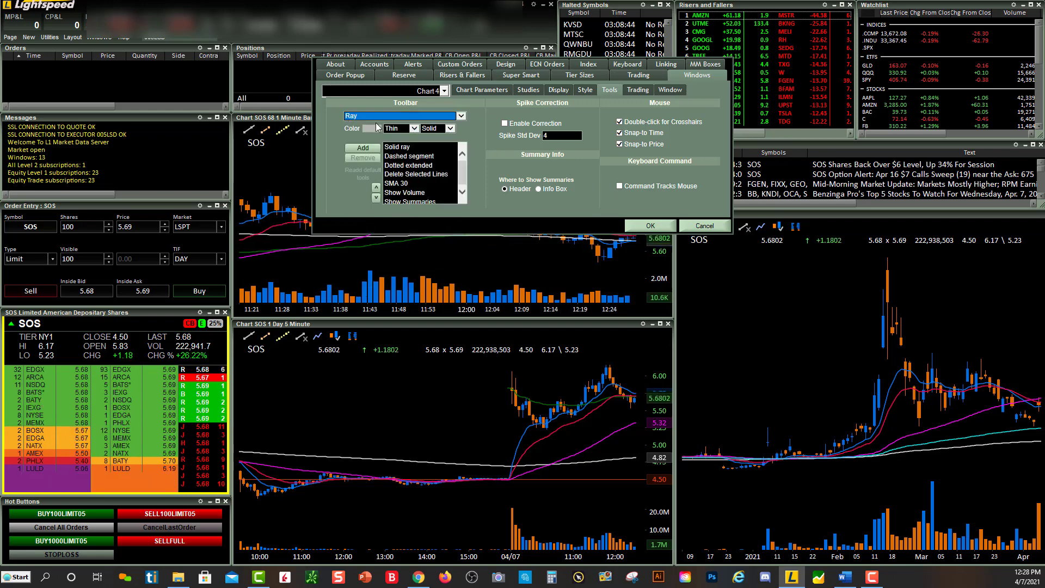
Colour the new Ray tool yellow and add it to the chart toolbars
click(373, 129)
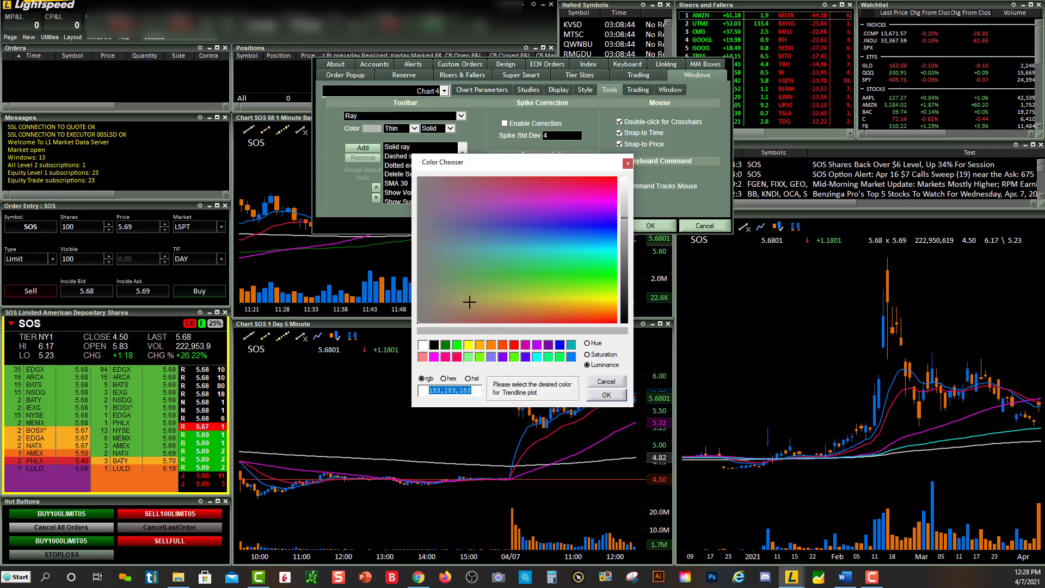
click(468, 345)
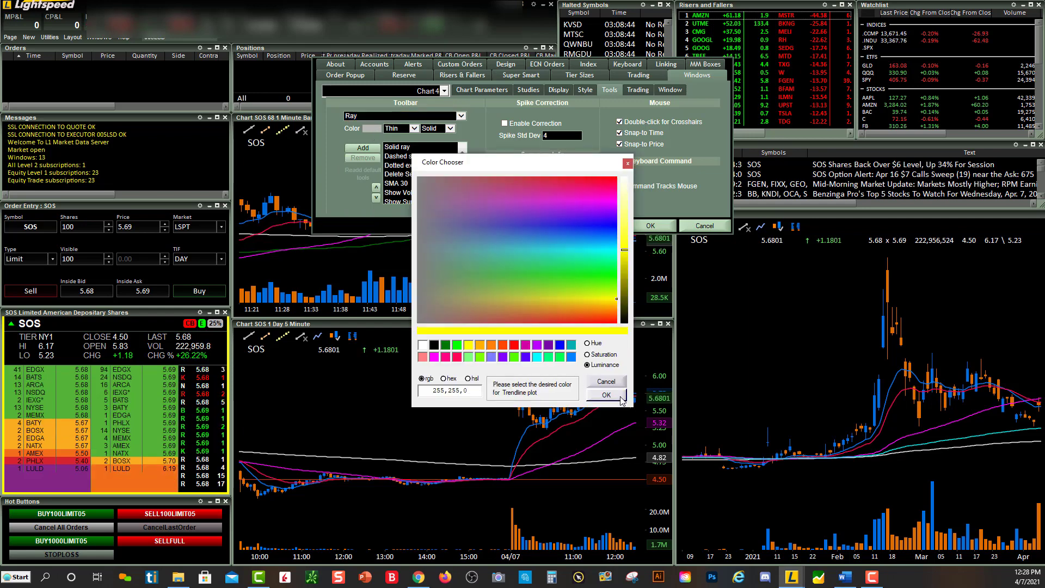
click(606, 395)
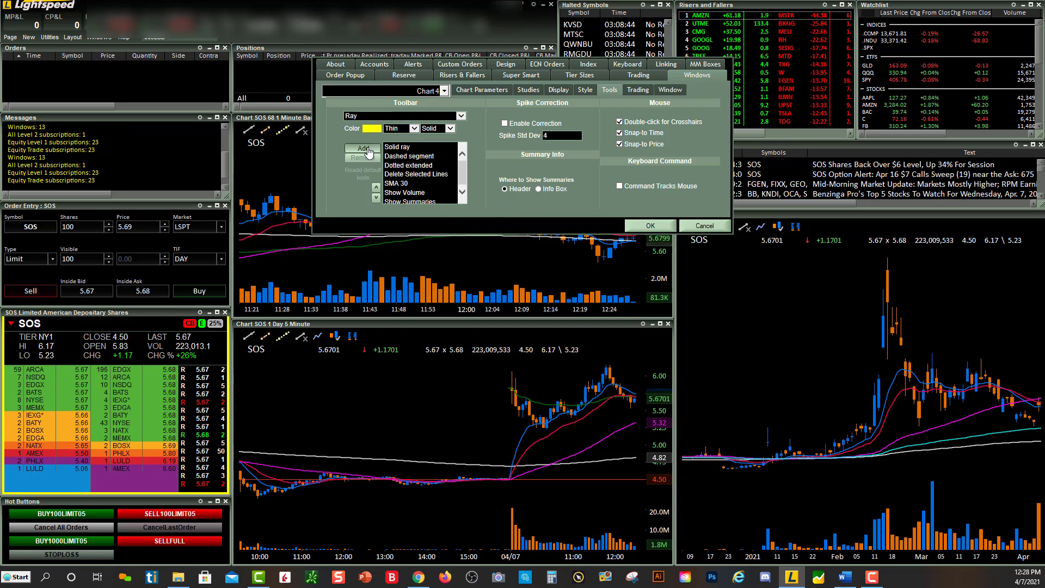
click(364, 148)
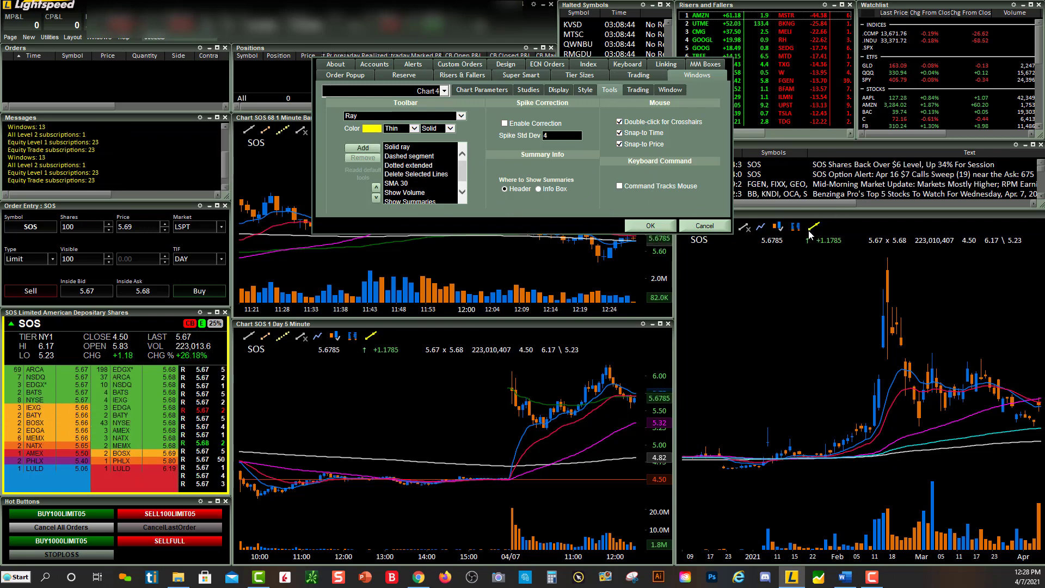
Move the solid ray several places up the drawing-tool order
scroll(462, 178, down, 1)
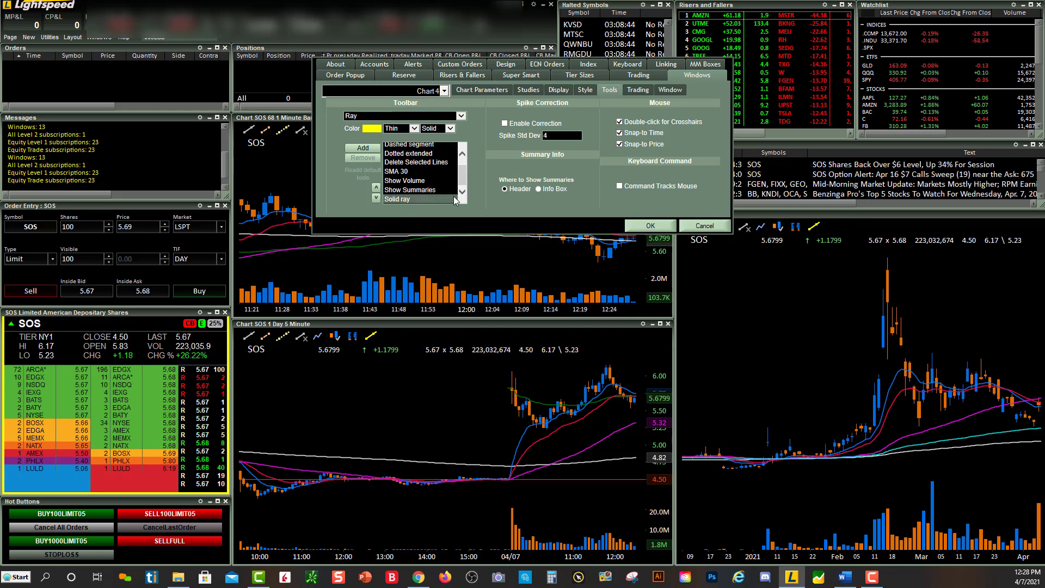
click(399, 200)
click(376, 187)
click(376, 187)
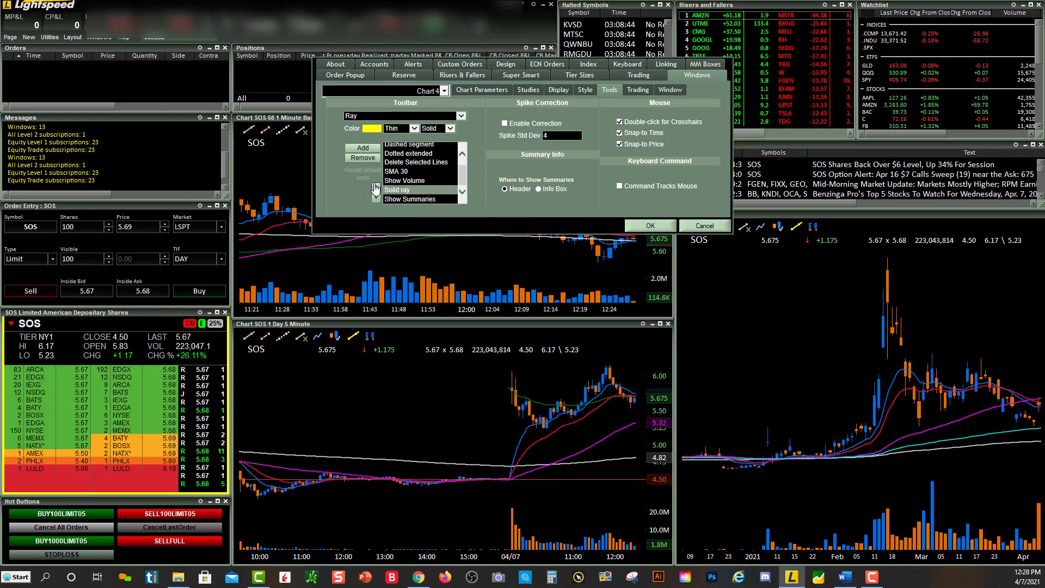
click(375, 187)
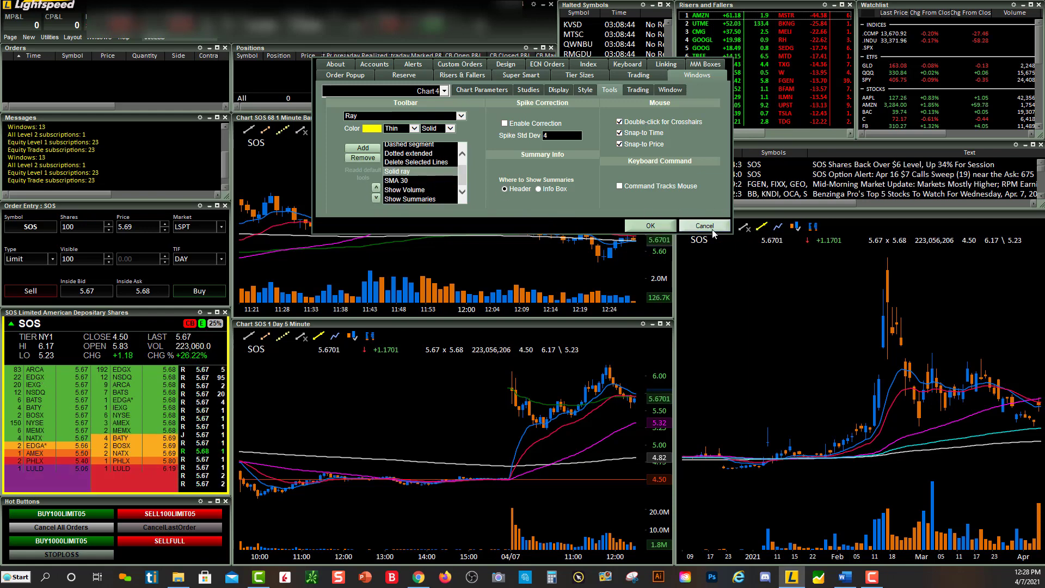
Remove the duplicate solid ray, move the remaining one to the top, and confirm with OK
scroll(462, 175, up, 1)
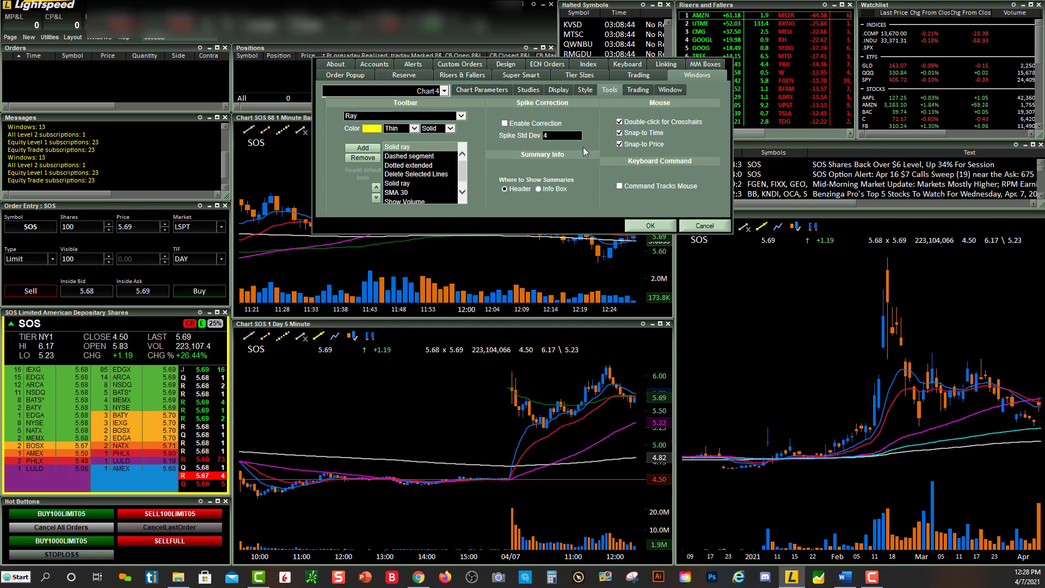
click(363, 157)
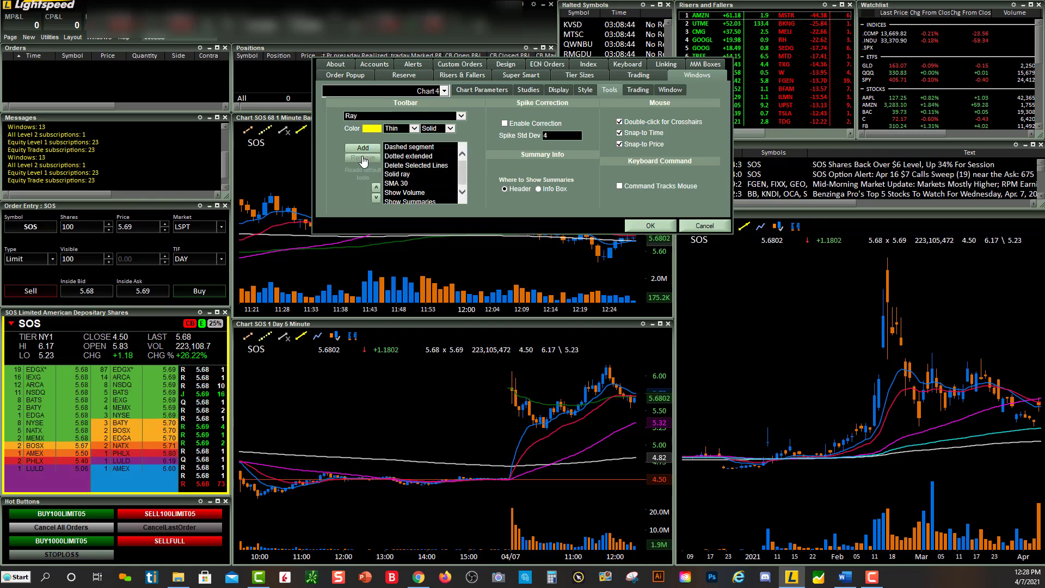
click(419, 173)
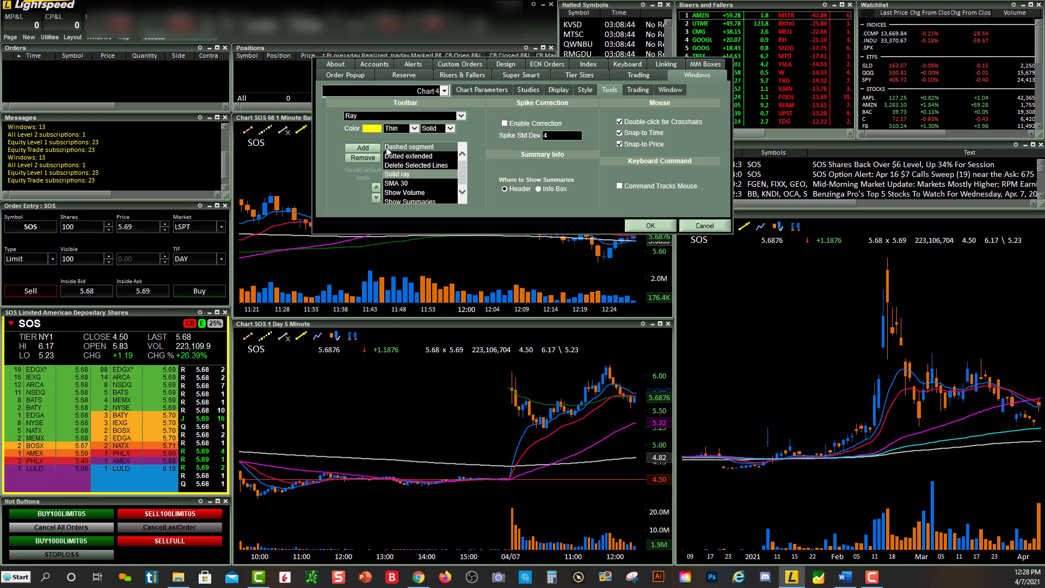
click(375, 187)
click(375, 187)
click(375, 187)
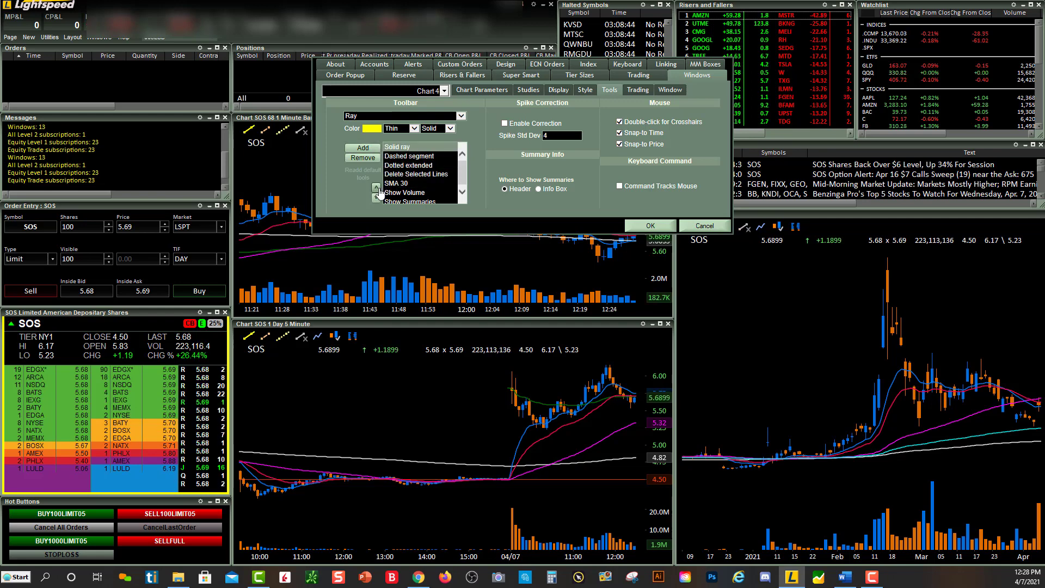
click(649, 226)
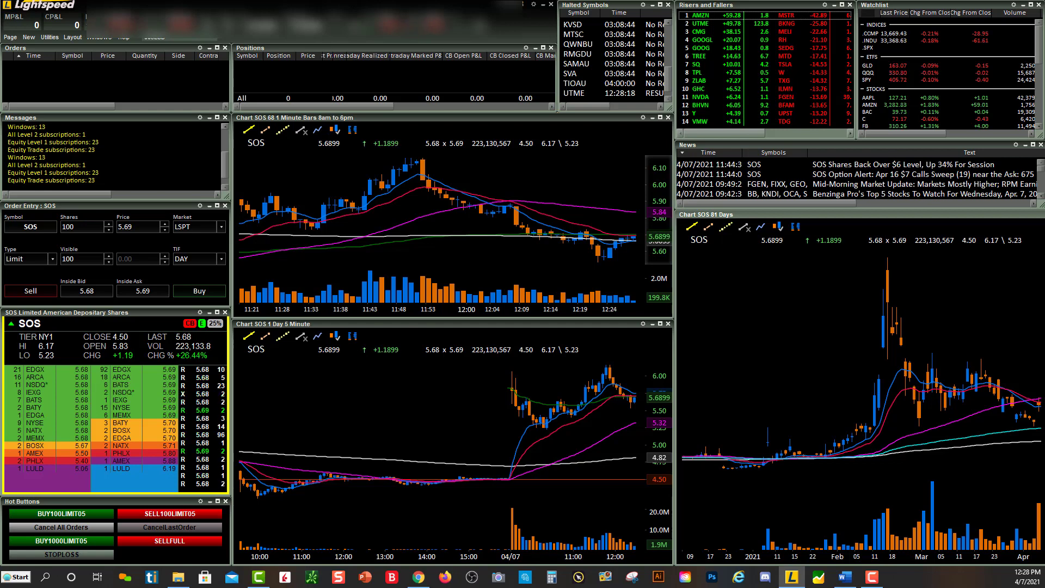
Draw a yellow ray from the late-December low rightward across the 81-day chart's lows
click(691, 226)
click(715, 257)
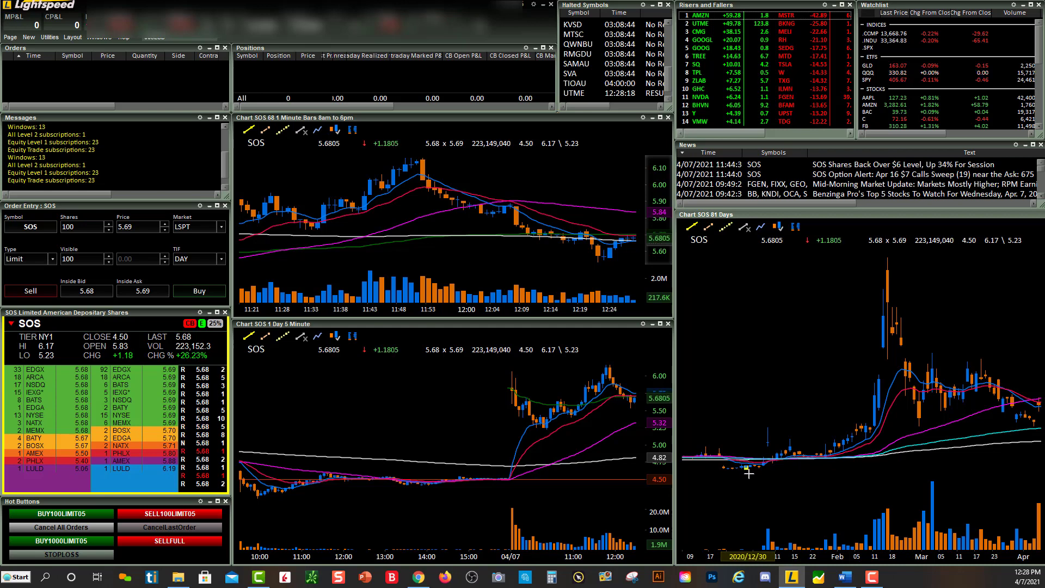
drag(747, 476, 913, 446)
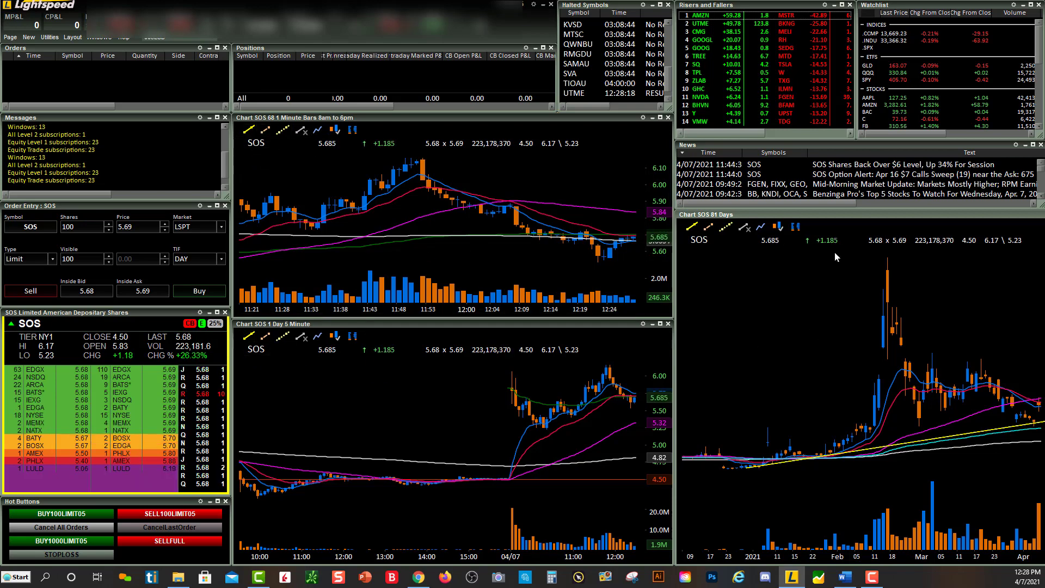
right_click(773, 272)
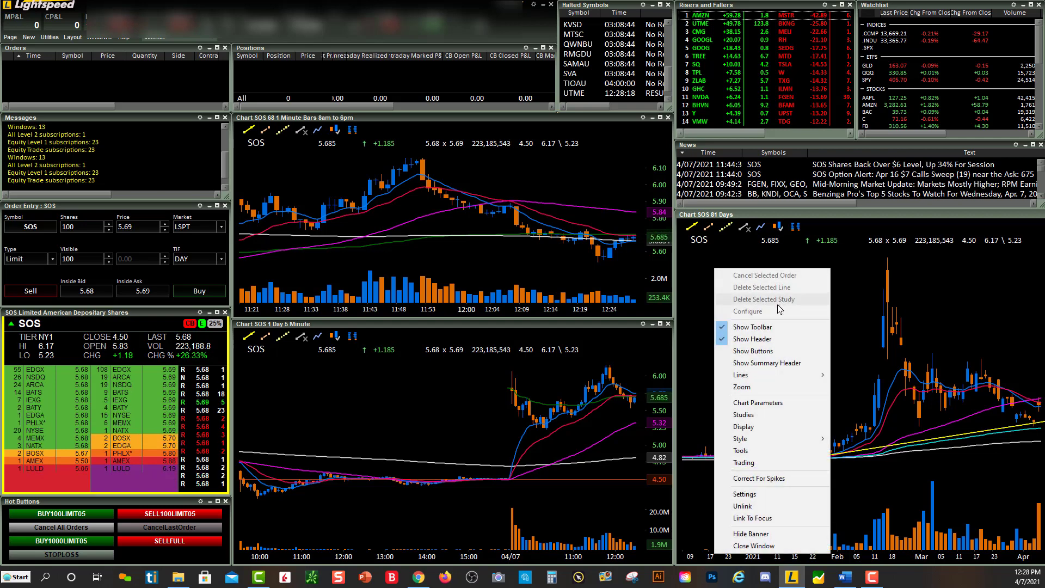
Remove the existing solid ray from the chart drawing-tool list
click(750, 452)
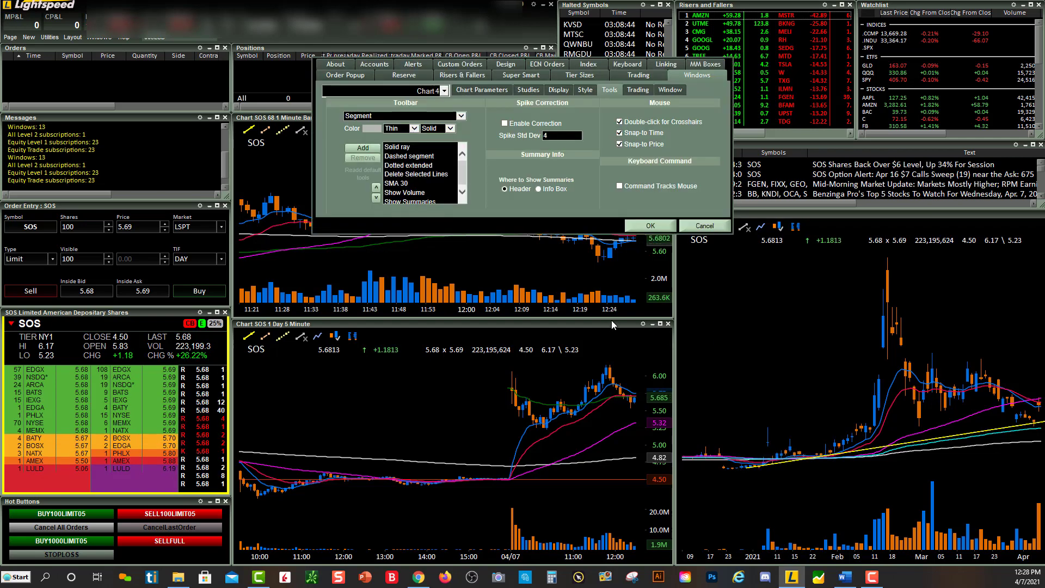
click(401, 148)
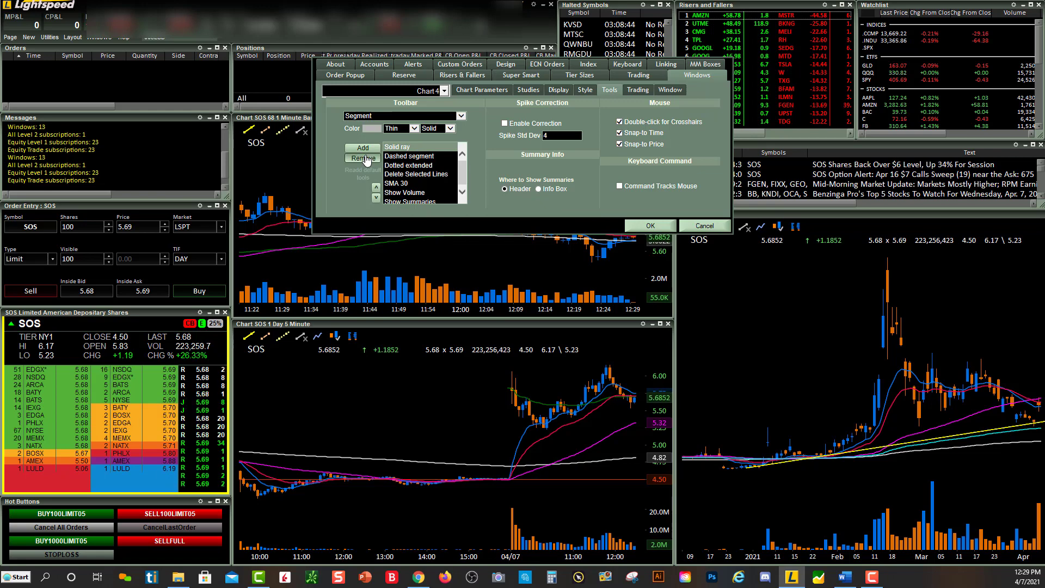
click(363, 158)
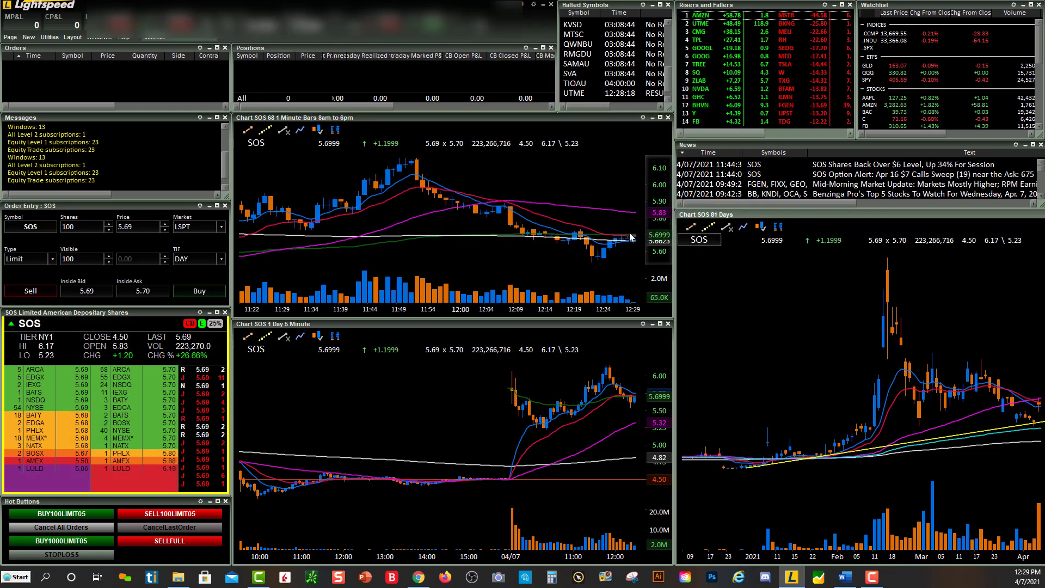
Add a new Ray tool, move it to the top of the toolbar list, and confirm with OK
right_click(745, 278)
click(736, 470)
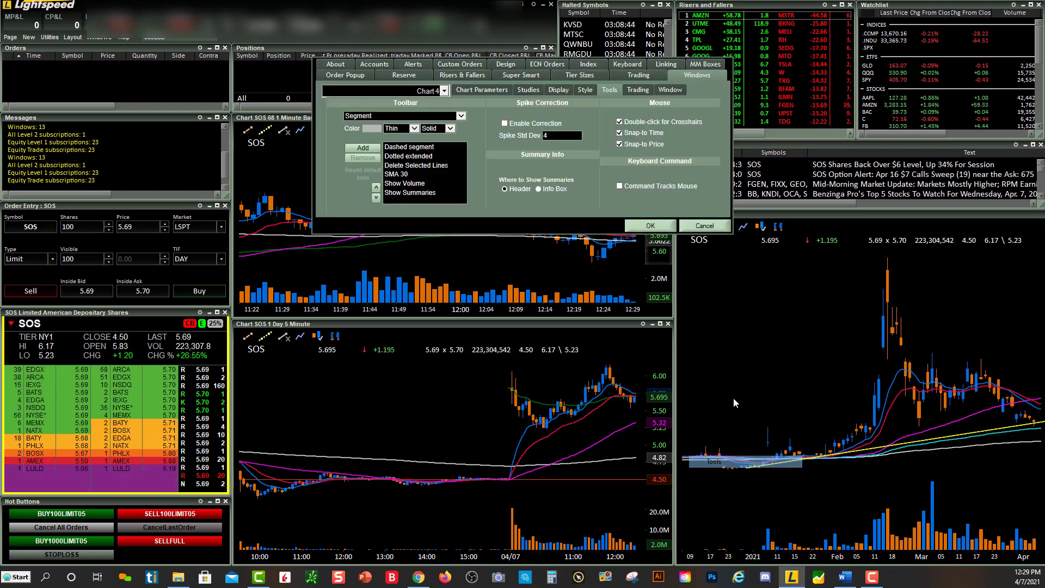
click(461, 116)
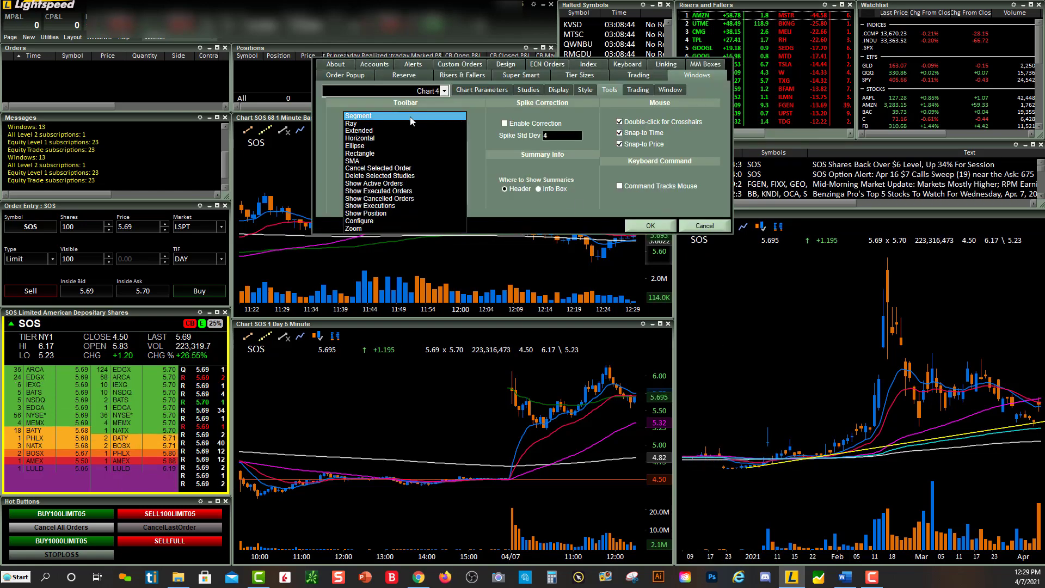
click(367, 123)
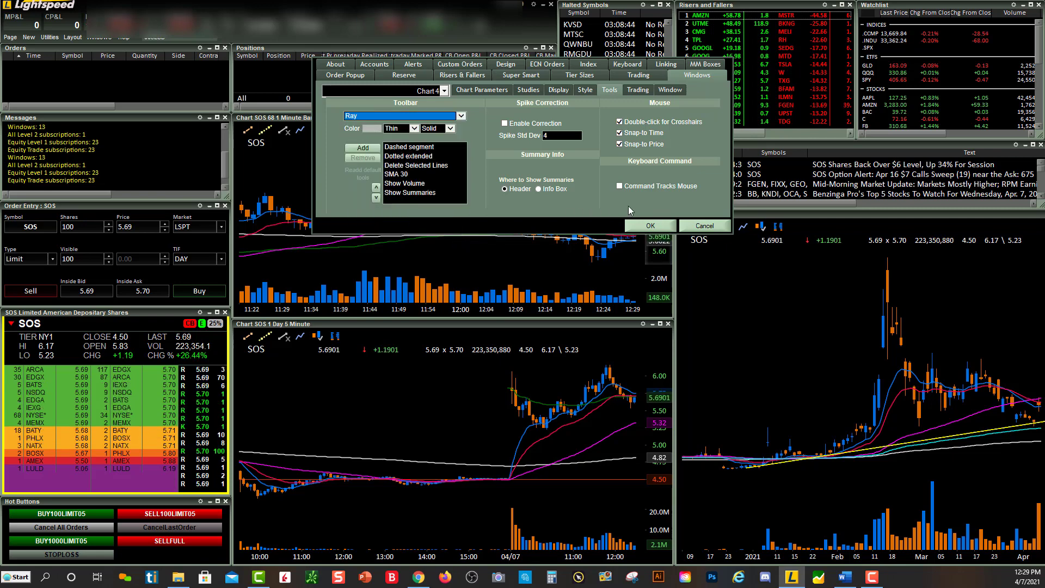
click(362, 148)
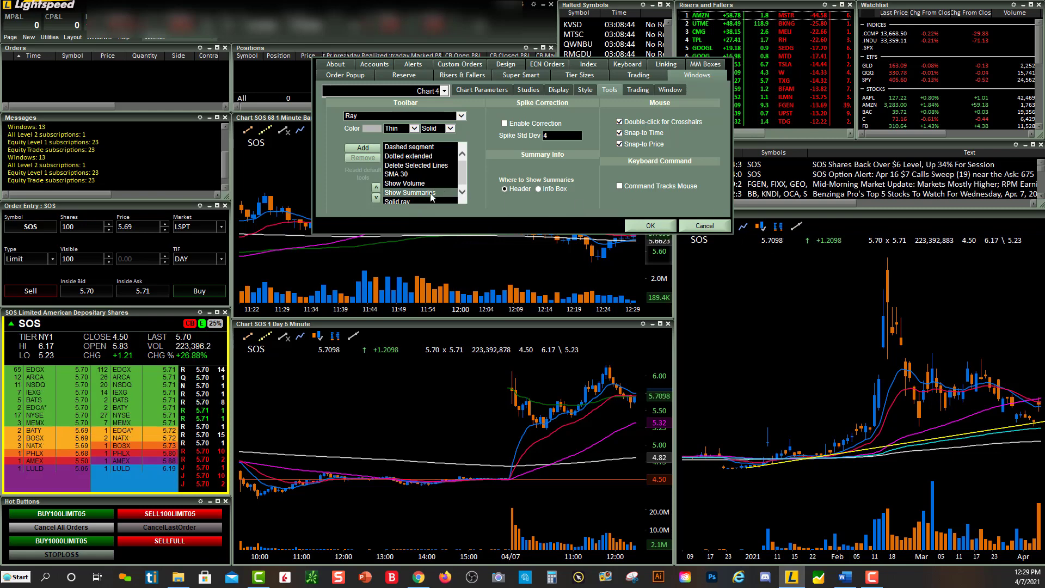
click(377, 187)
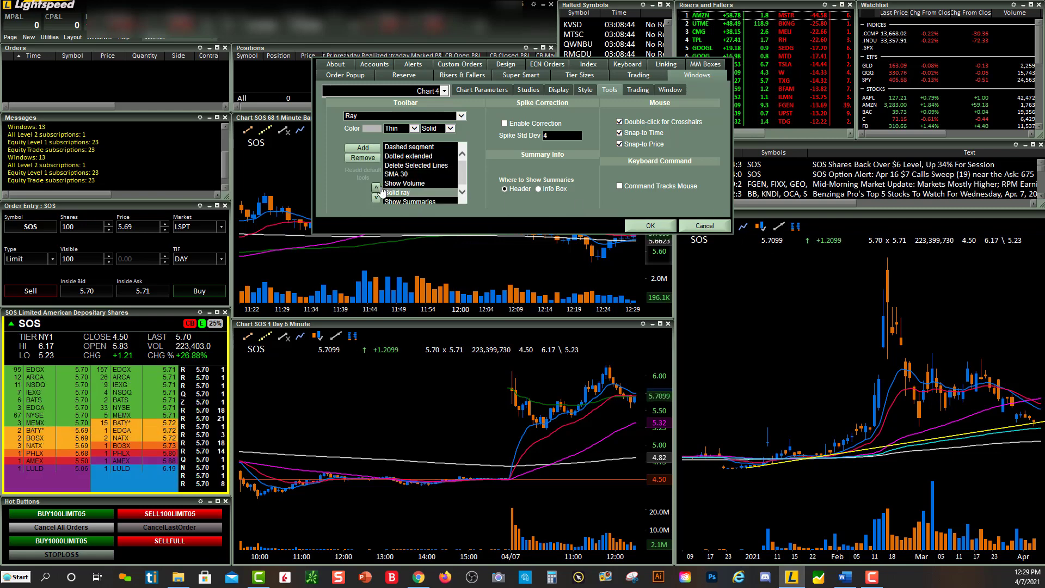
click(376, 187)
click(376, 187)
click(376, 187)
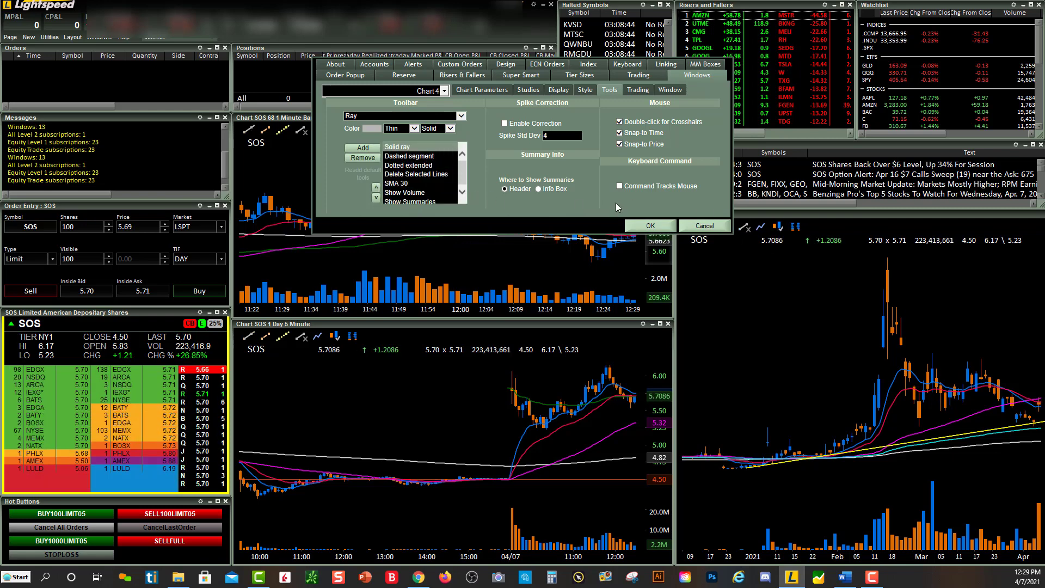
click(646, 224)
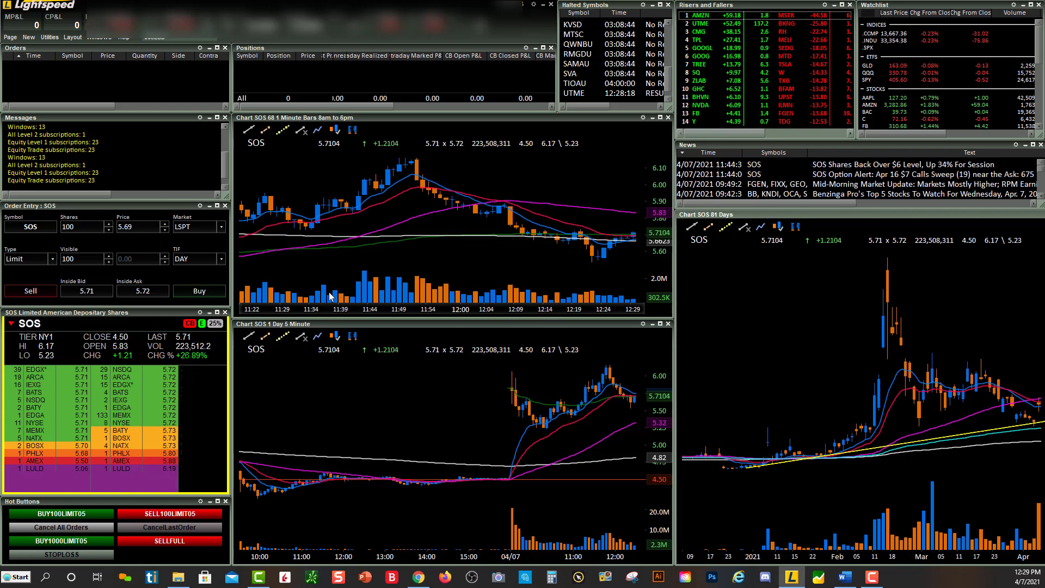
Draw a rising ray from the 11:34 low to the 11:53 high on the 1-minute chart
click(250, 131)
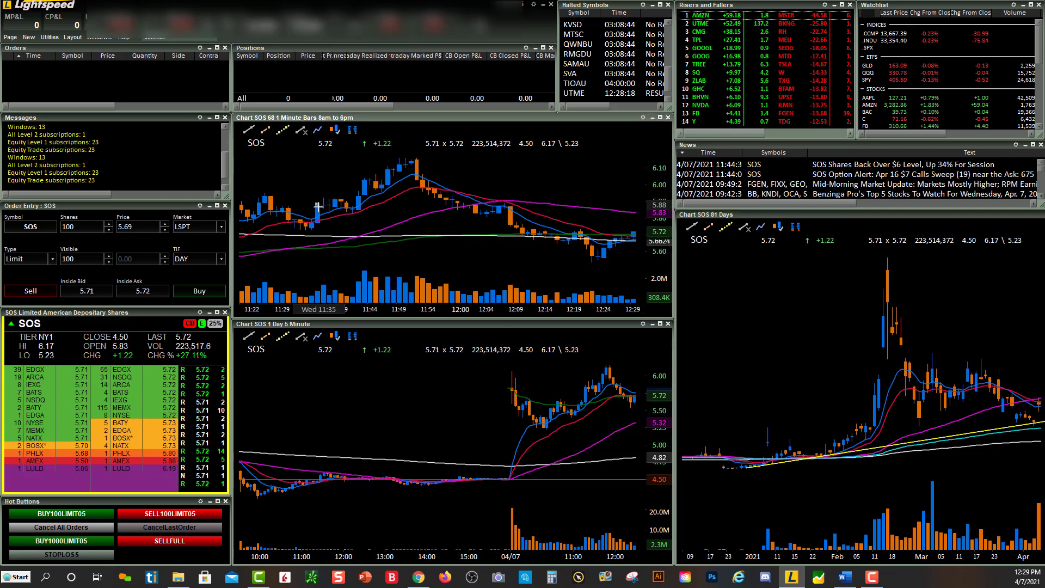
mouse_move(317, 205)
mouse_down()
mouse_move(381, 188)
mouse_move(355, 189)
mouse_up()
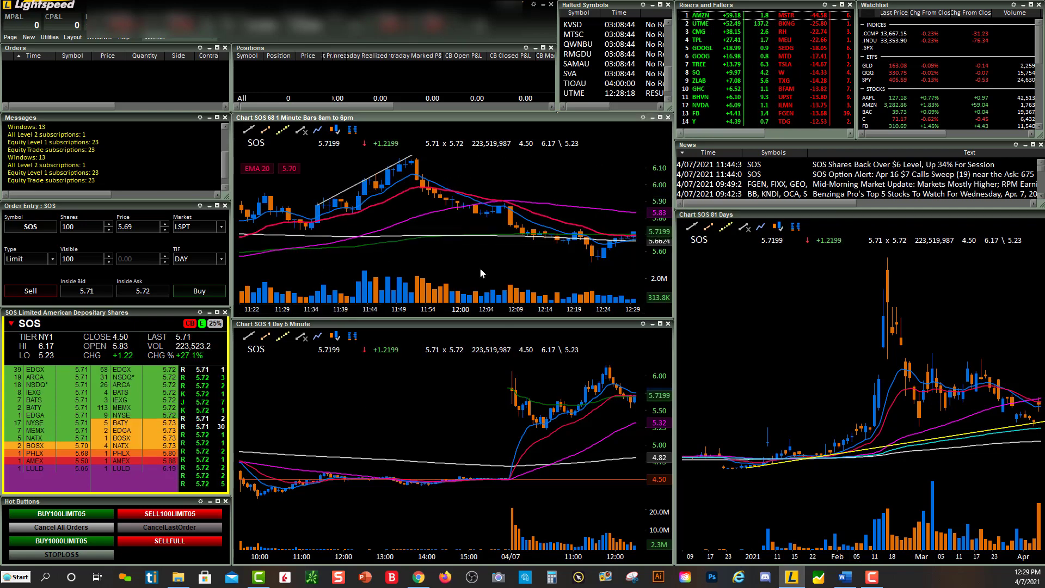